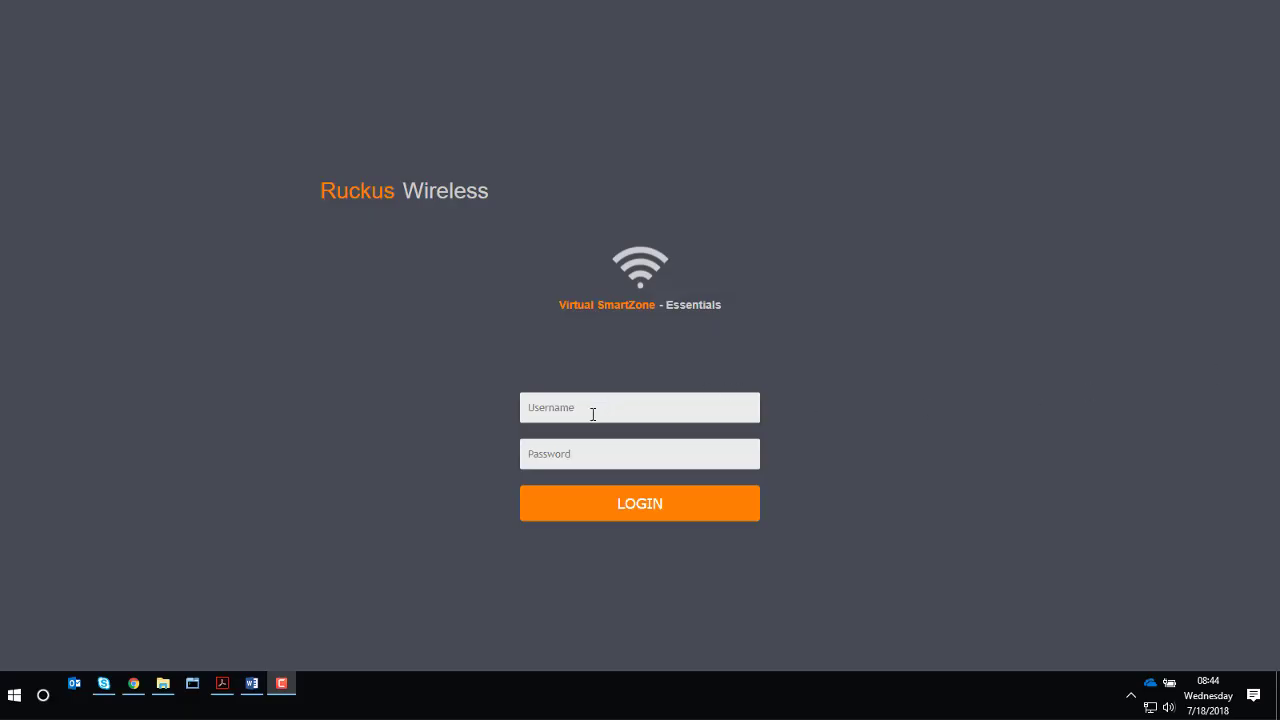
Log in to SmartZone as admin with the administrator password
click(593, 411)
text(admin)
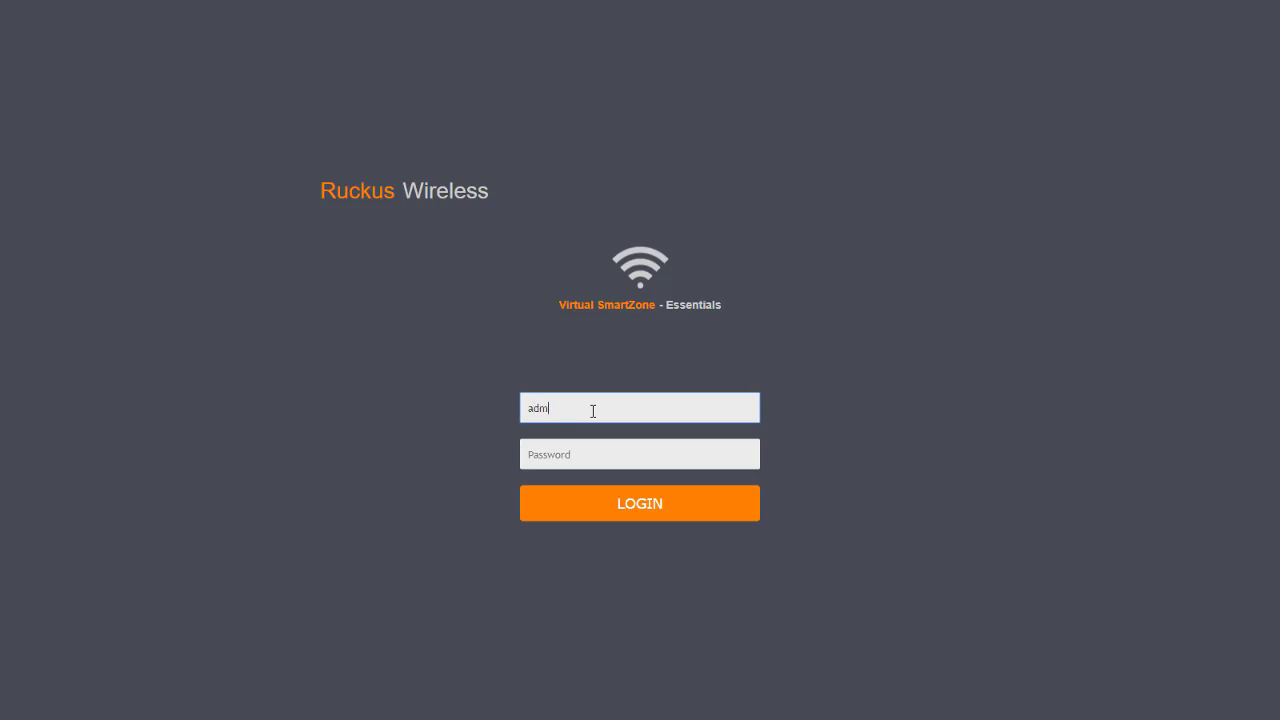
key(Tab)
text(••••••••••)
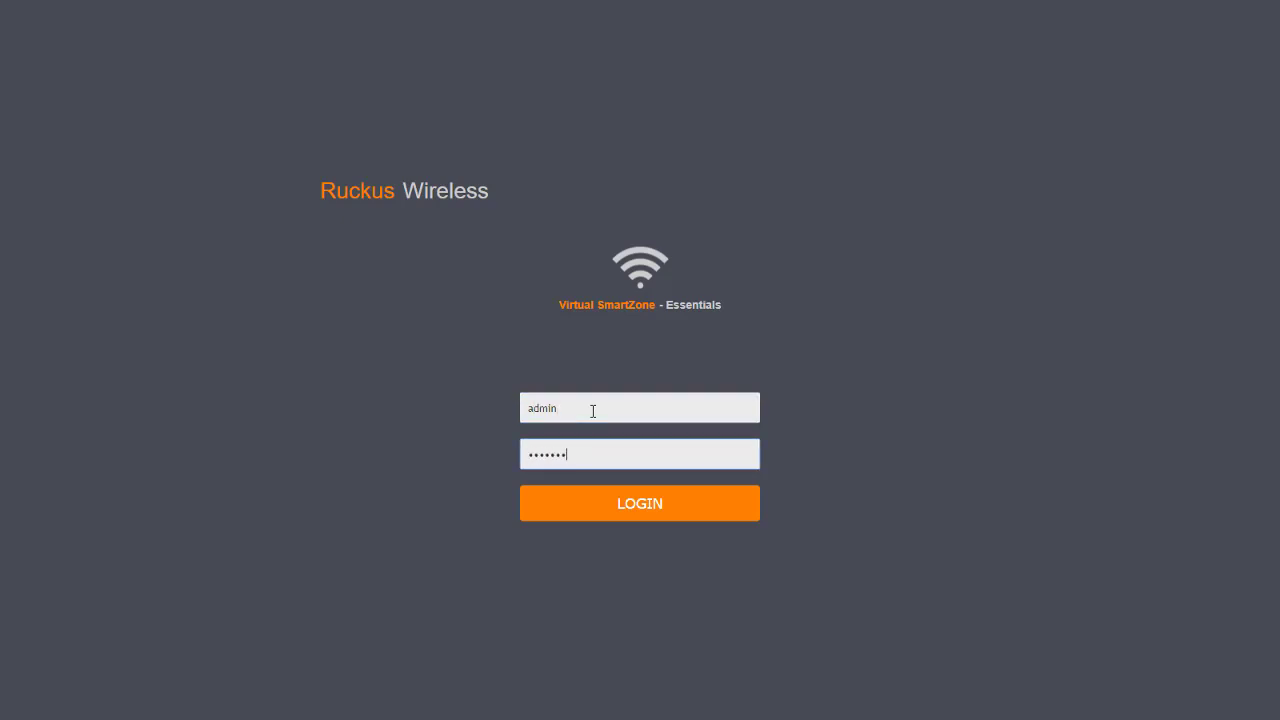
key(Return)
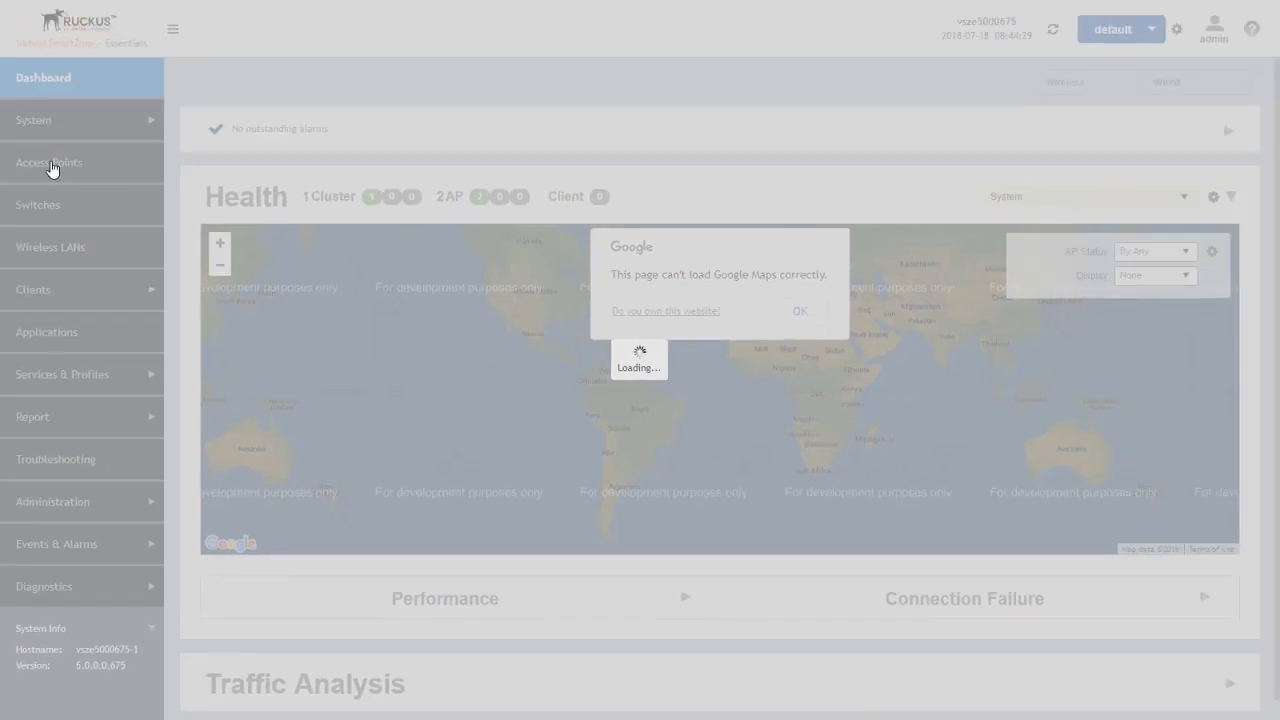
Open the Configure Group dialog for the Ruckus_Lab_Zone zone on the Access Points page
click(52, 165)
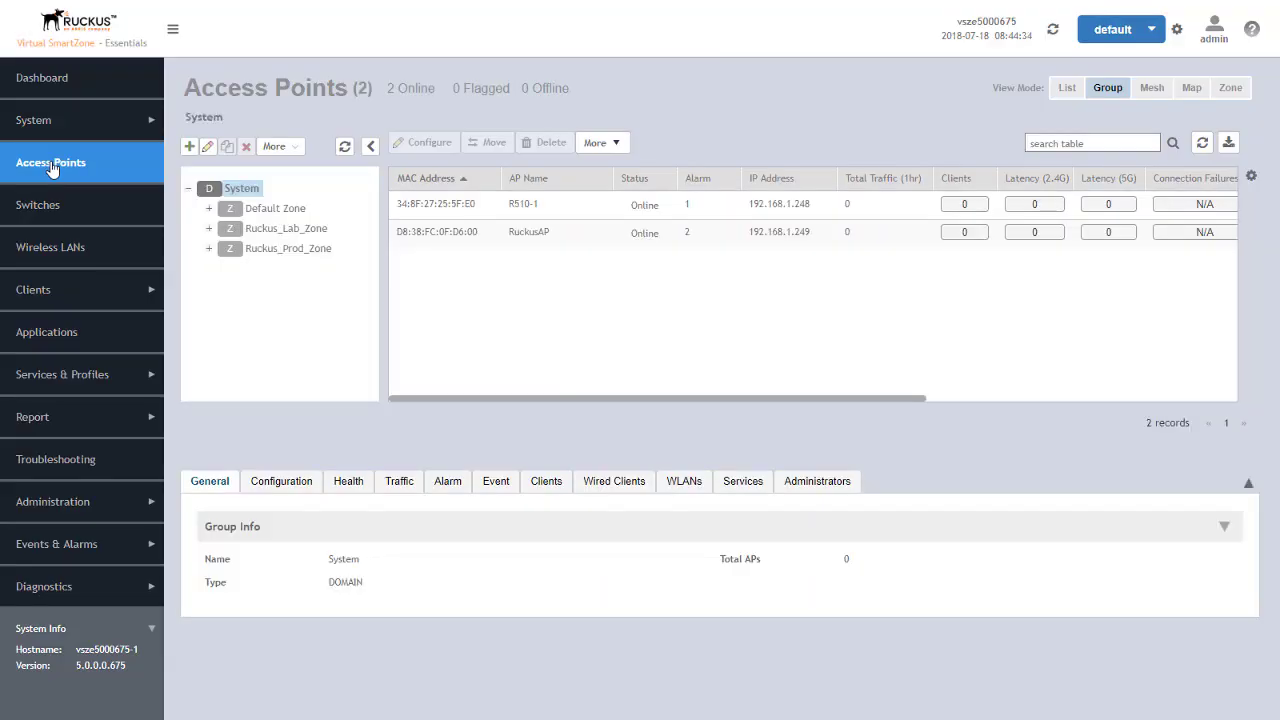
click(290, 229)
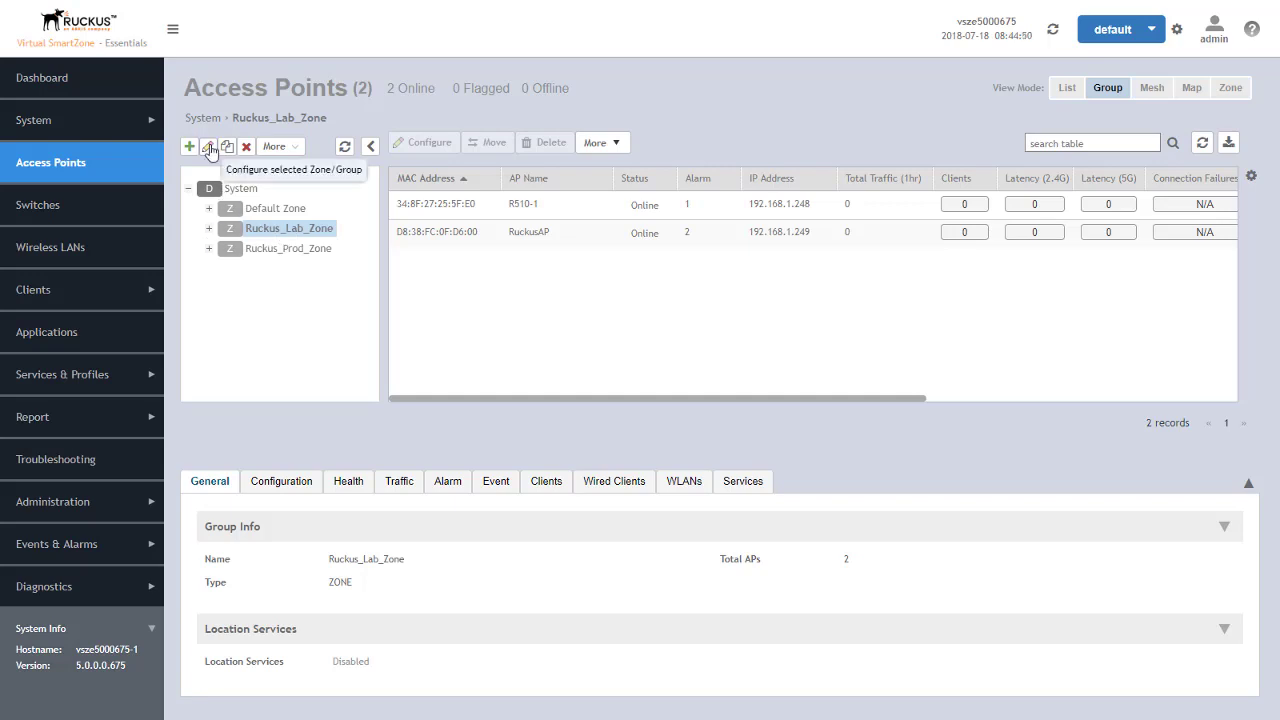
click(210, 149)
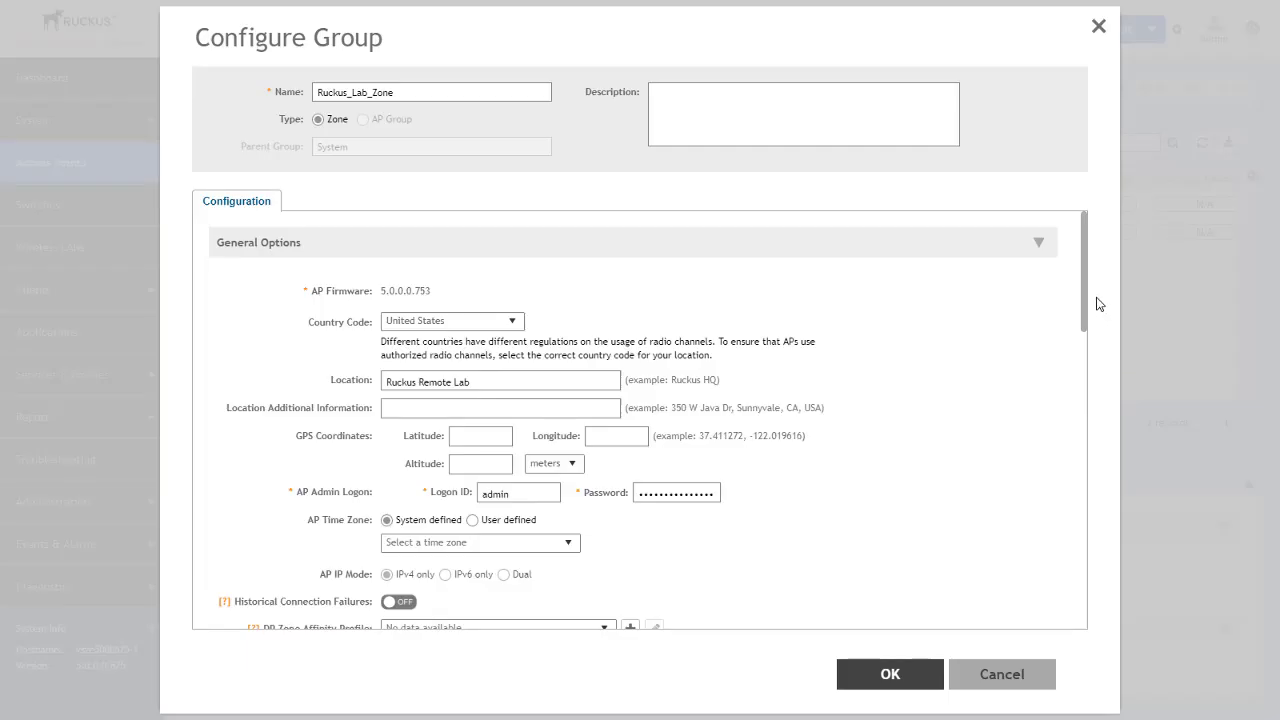
Switch Recovery SSID broadcast OFF in Ruckus_Lab_Zone's Advanced Options and save the zone
drag(1085, 320, 1085, 600)
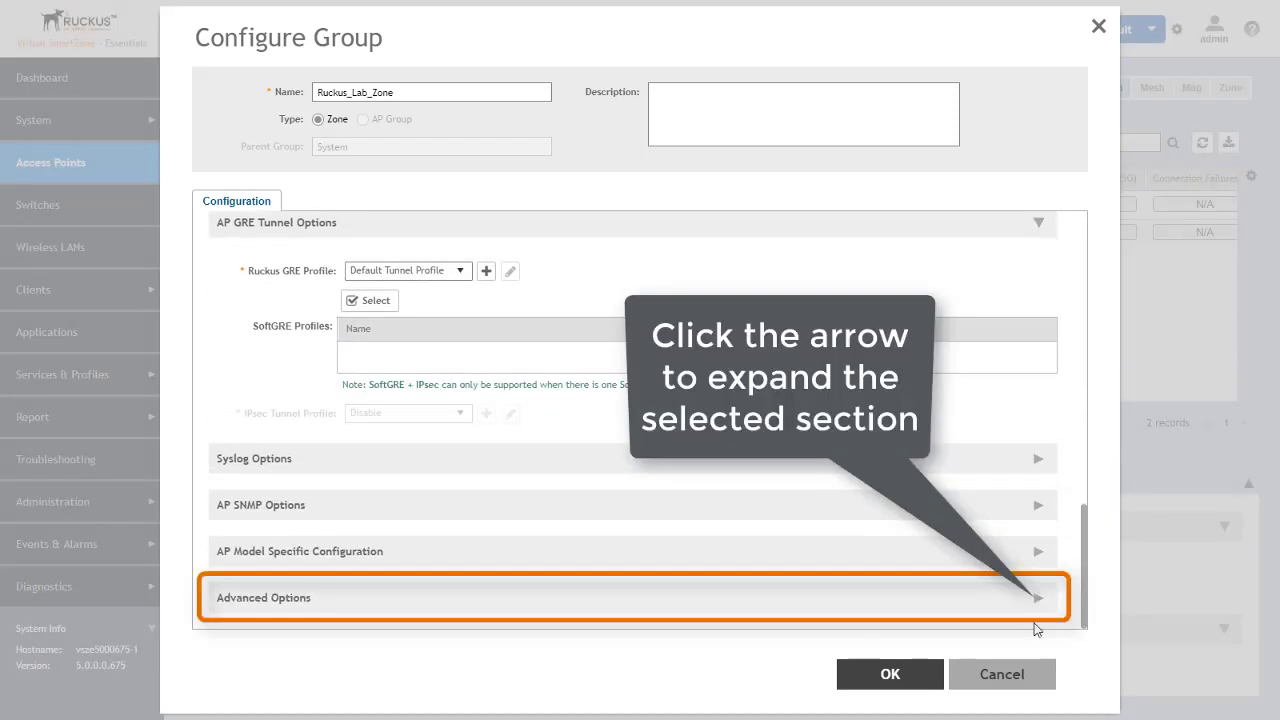
click(865, 605)
drag(1084, 422, 1090, 628)
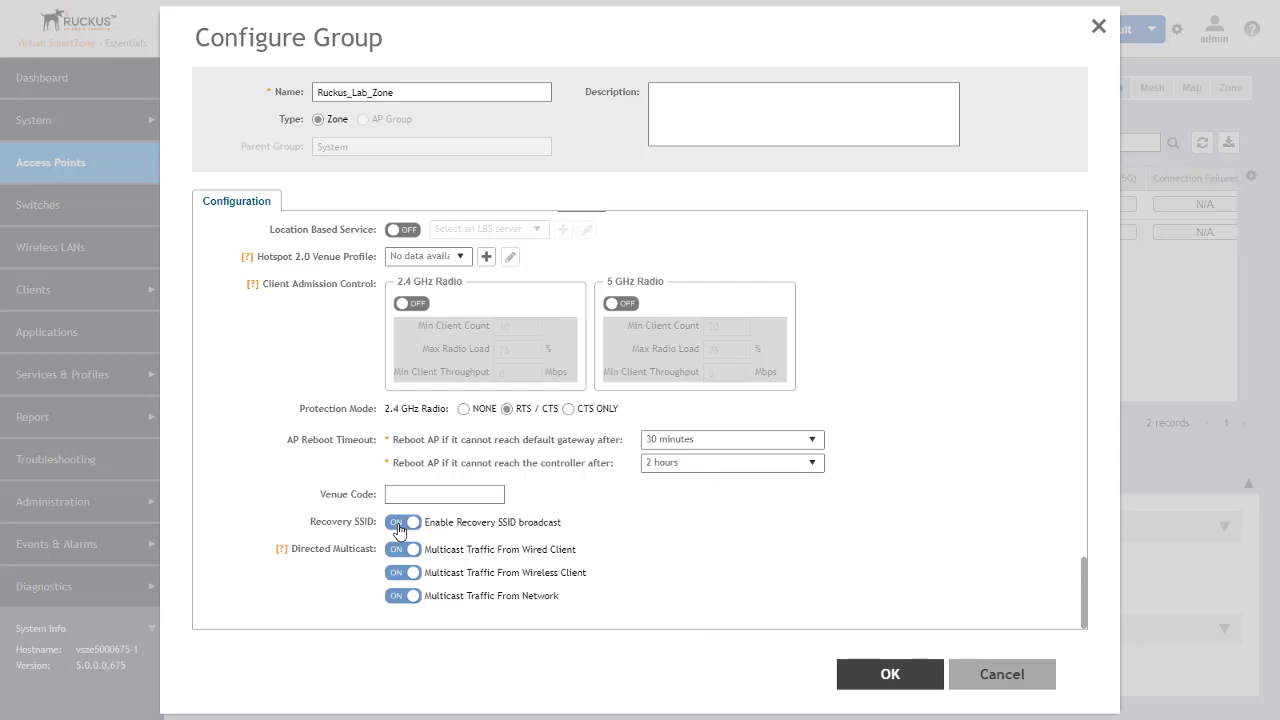
click(400, 526)
click(893, 676)
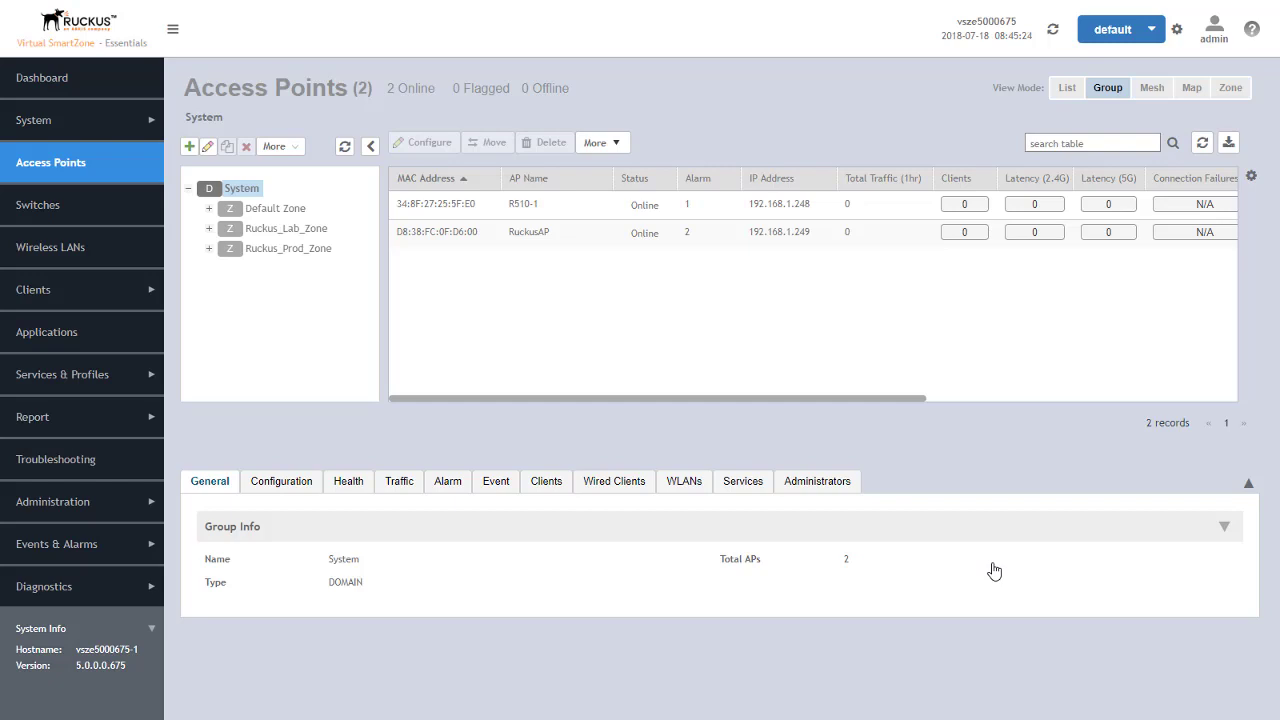
Open the configuration of Ruckus_Lab_Zone's default AP group
click(209, 229)
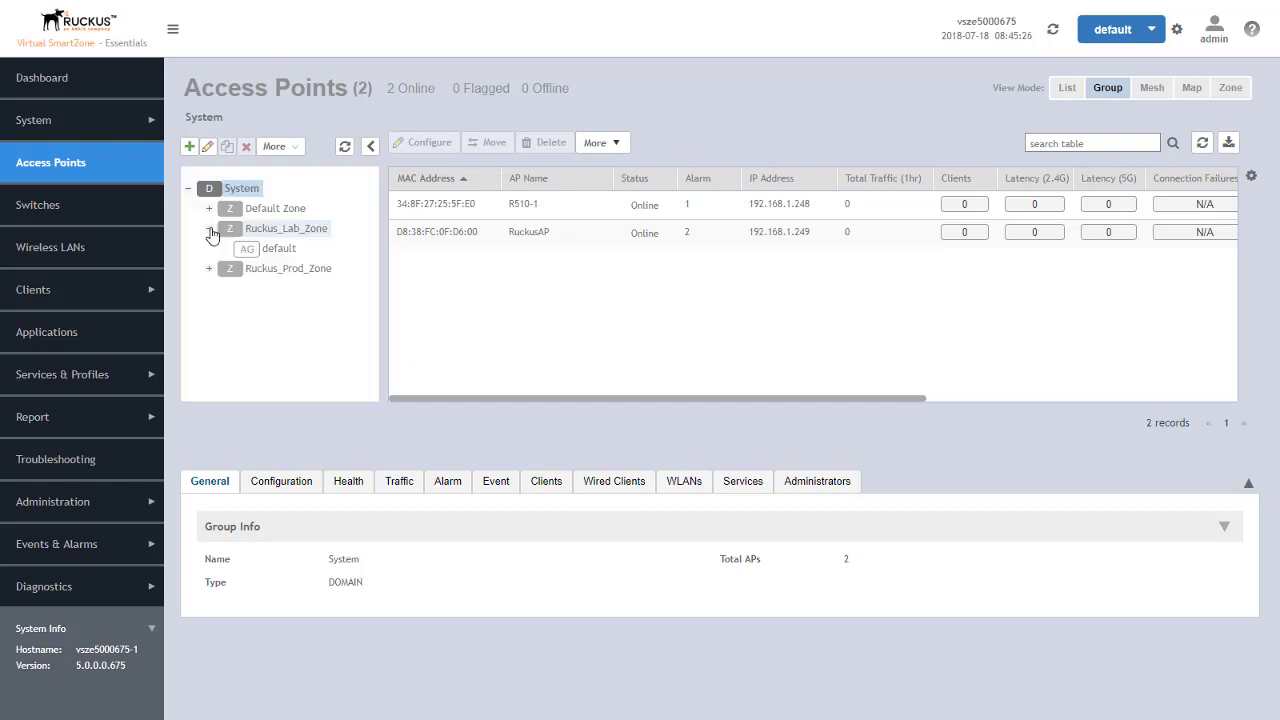
click(272, 250)
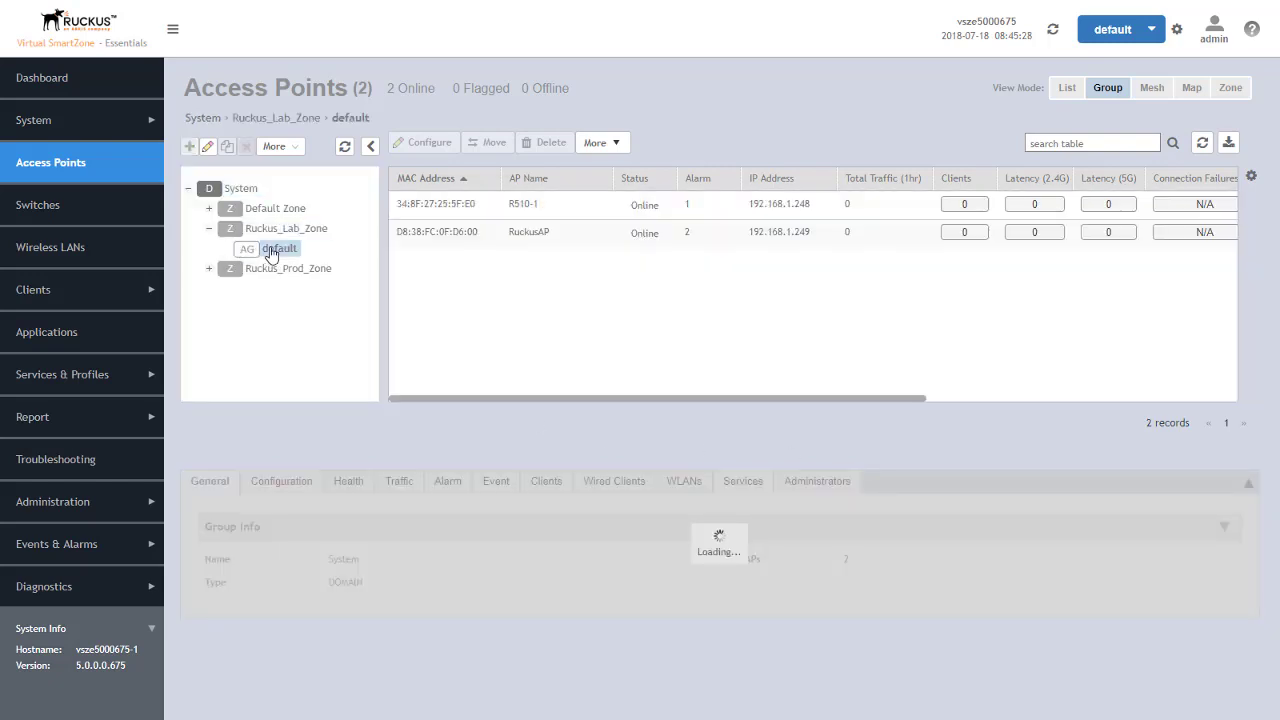
click(208, 148)
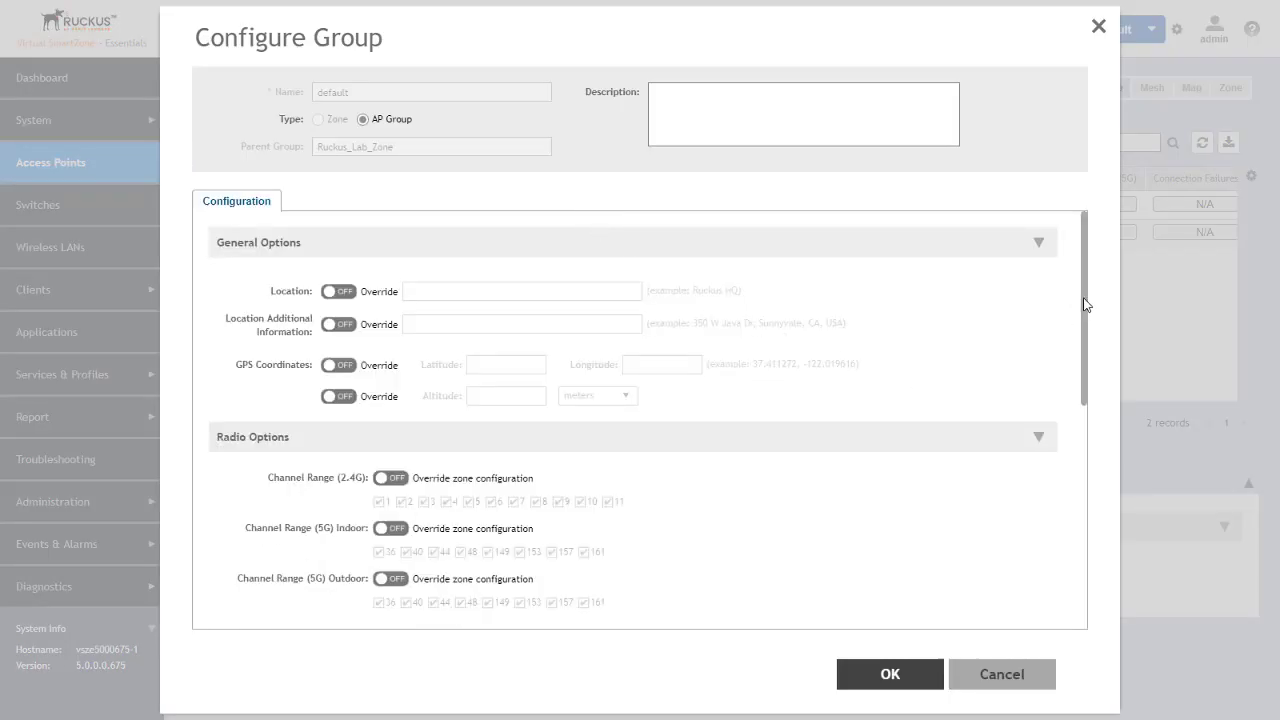
Turn Recovery SSID Override ON with broadcast enabled for the default group, then save
scroll(1086, 443, down, 10)
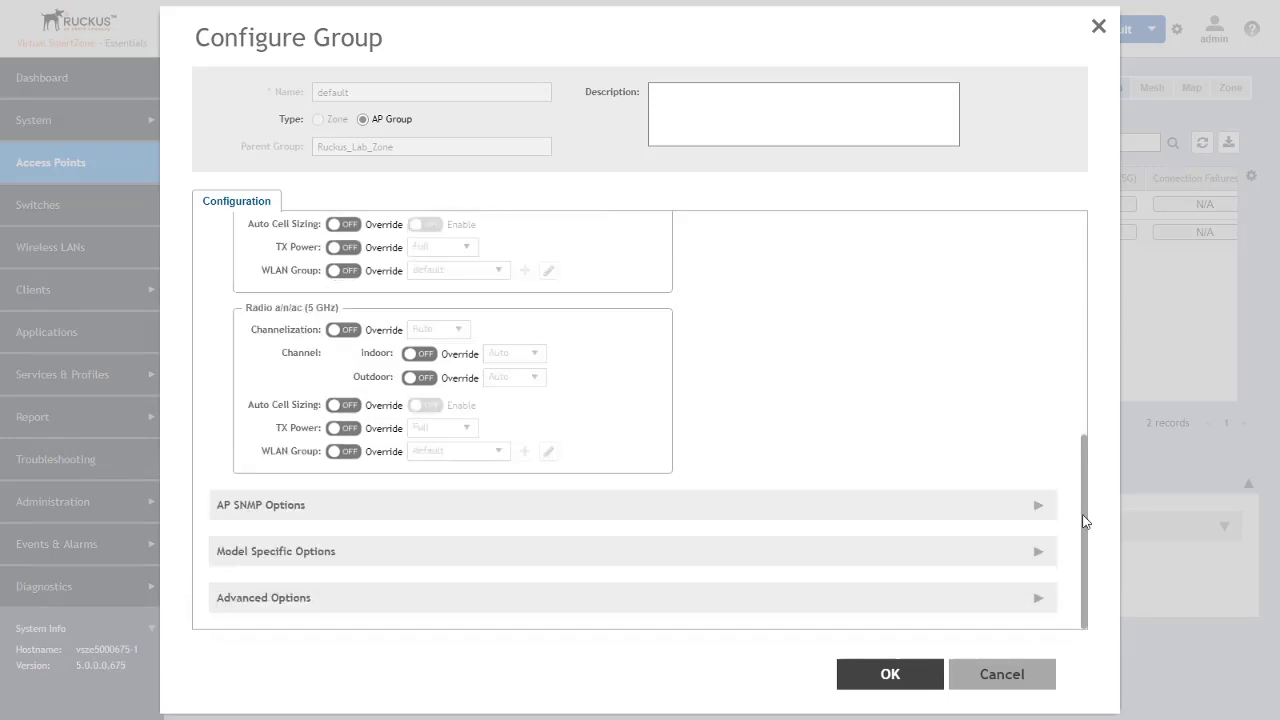
click(1040, 598)
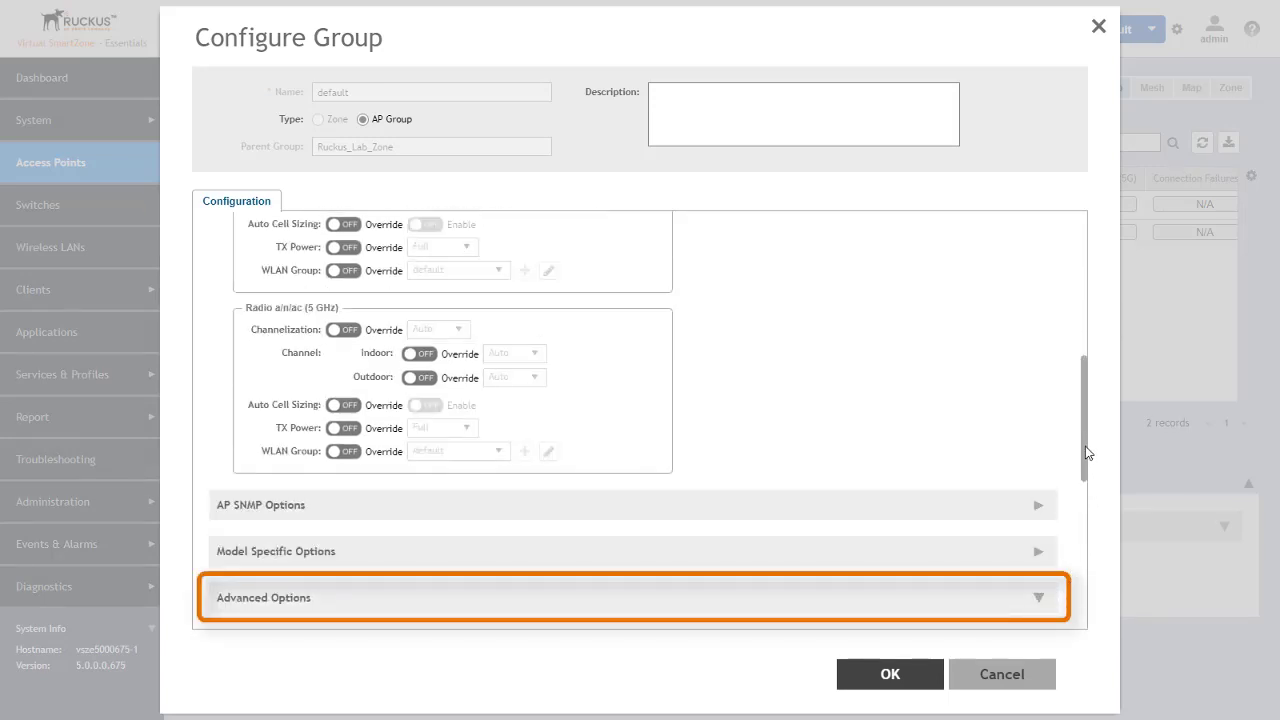
drag(1086, 449, 1088, 565)
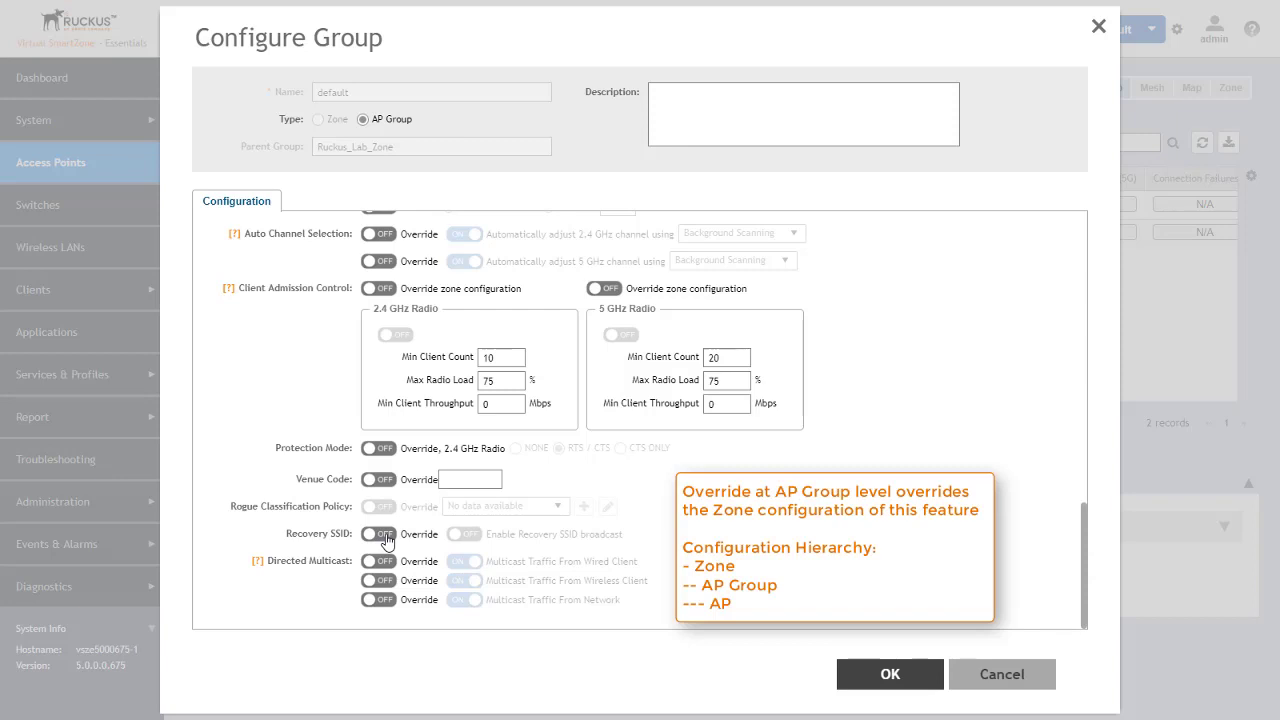
click(381, 535)
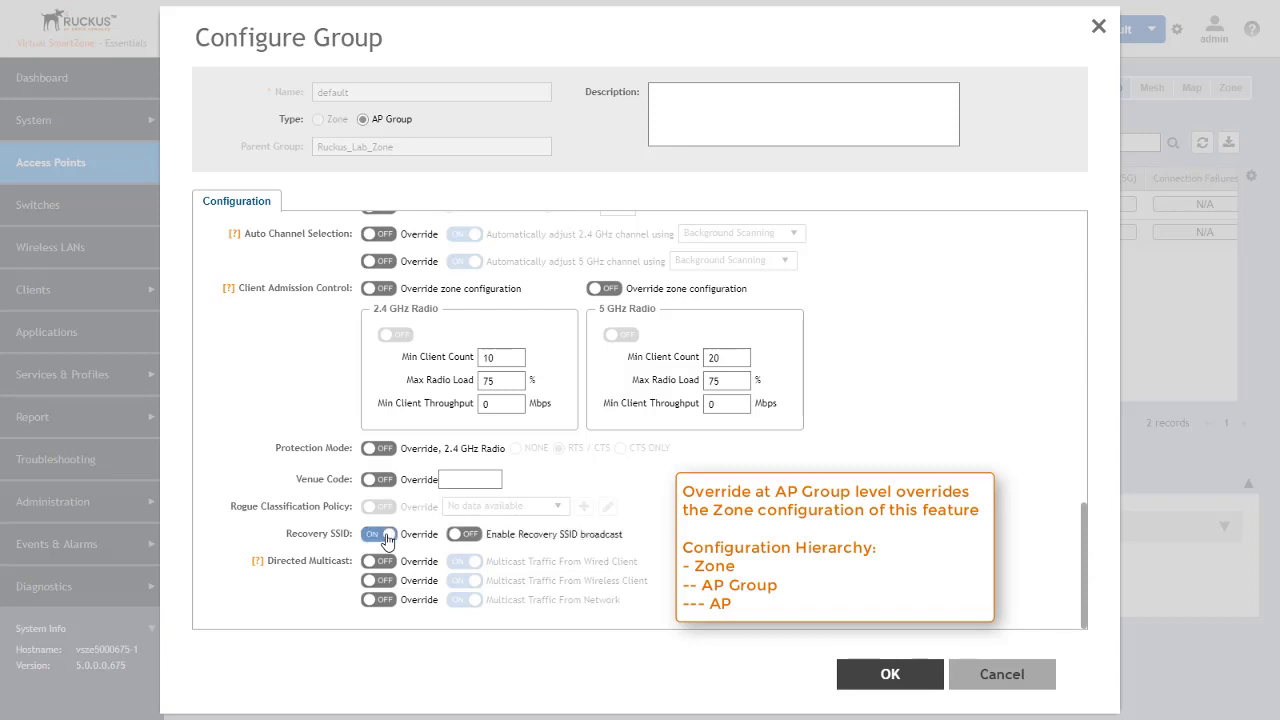
click(468, 535)
click(899, 683)
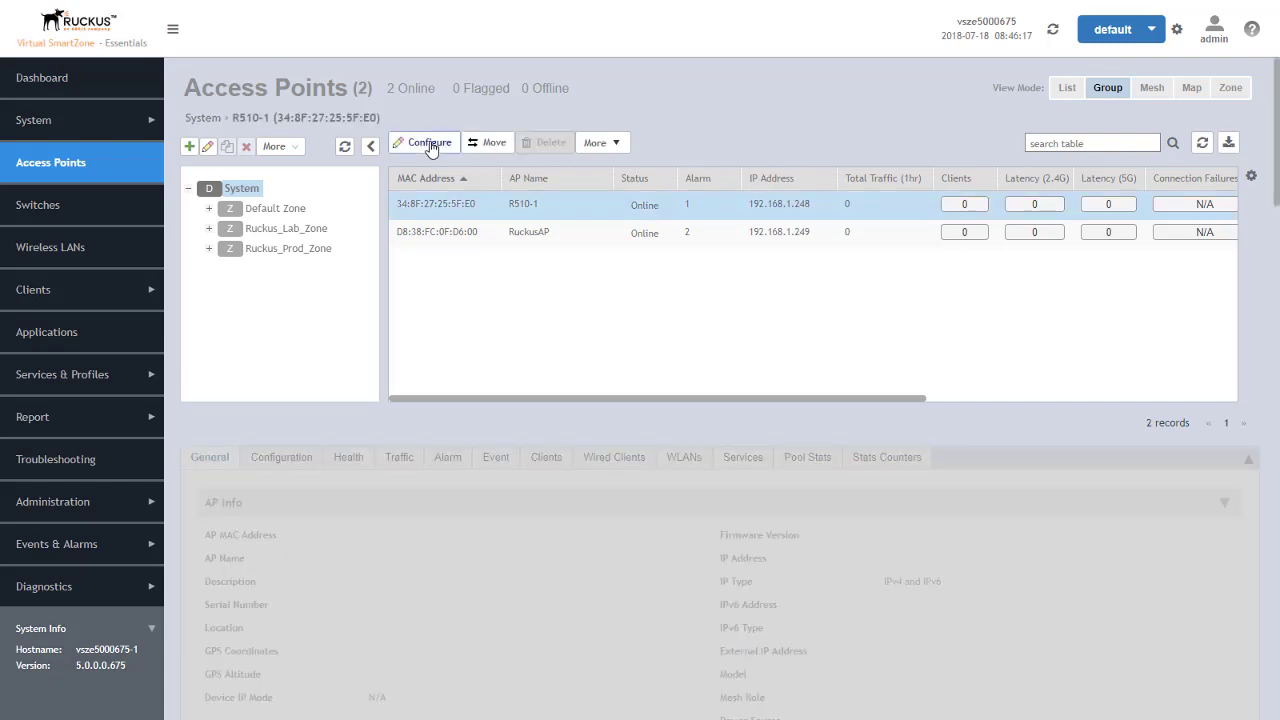
In R510-1's Edit AP Advanced Options, override Recovery SSID and switch its broadcast OFF
click(429, 144)
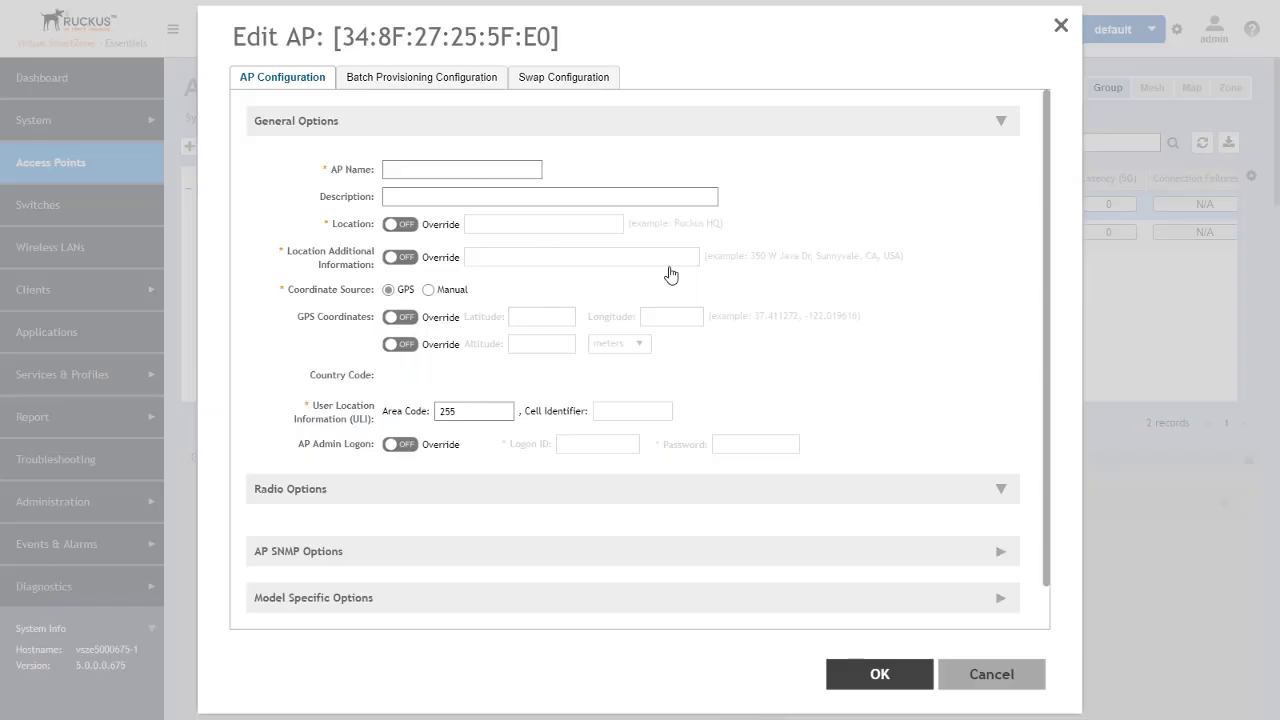
scroll(1050, 414, down, 2)
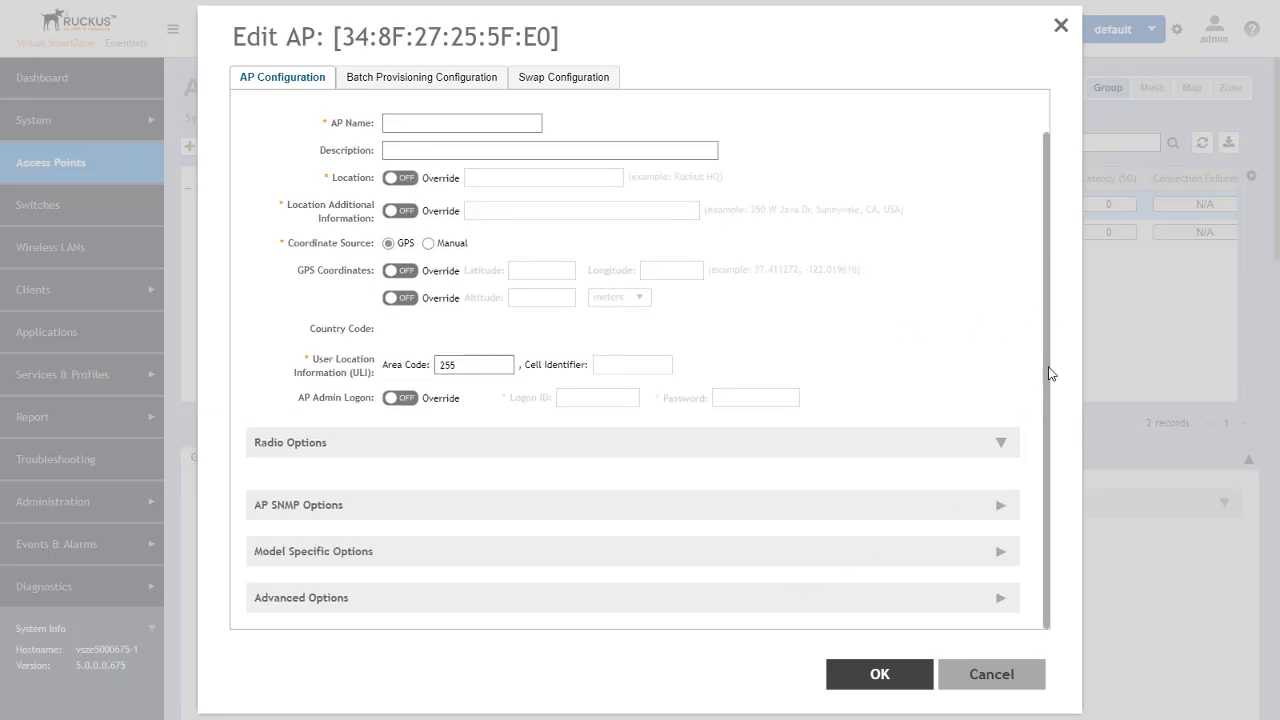
scroll(1005, 606, up, 2)
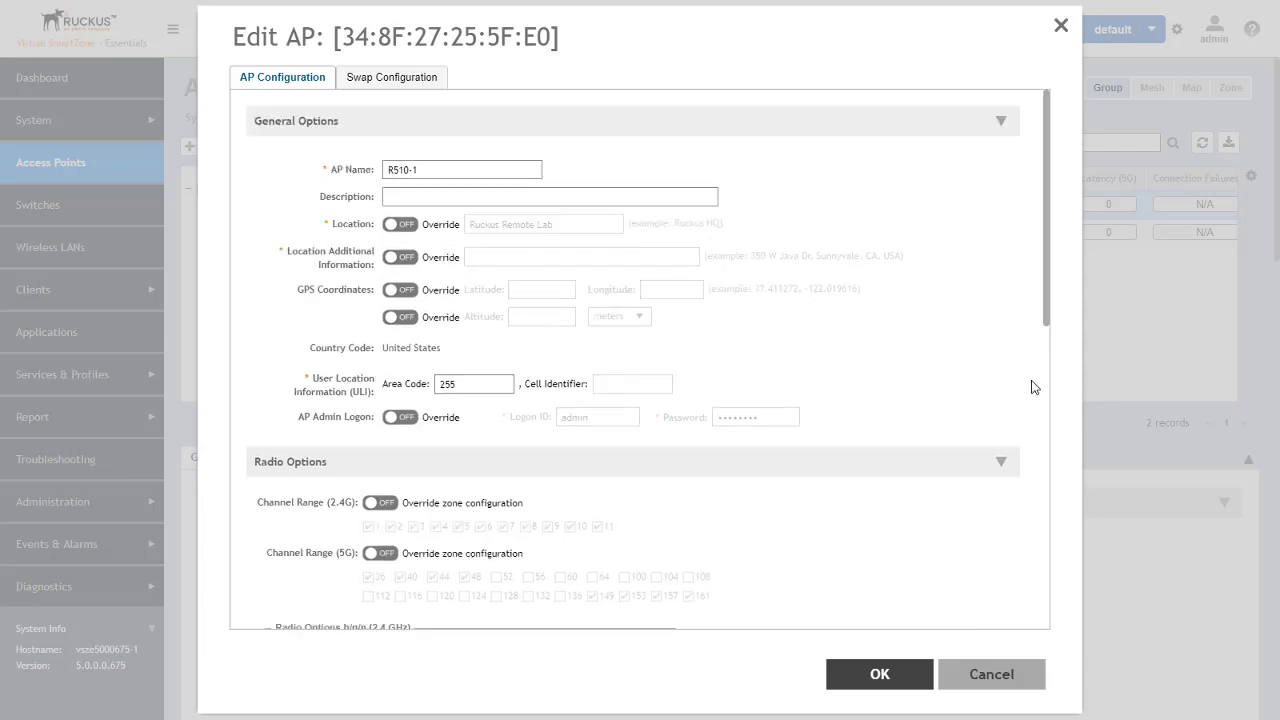
drag(1049, 297, 1053, 438)
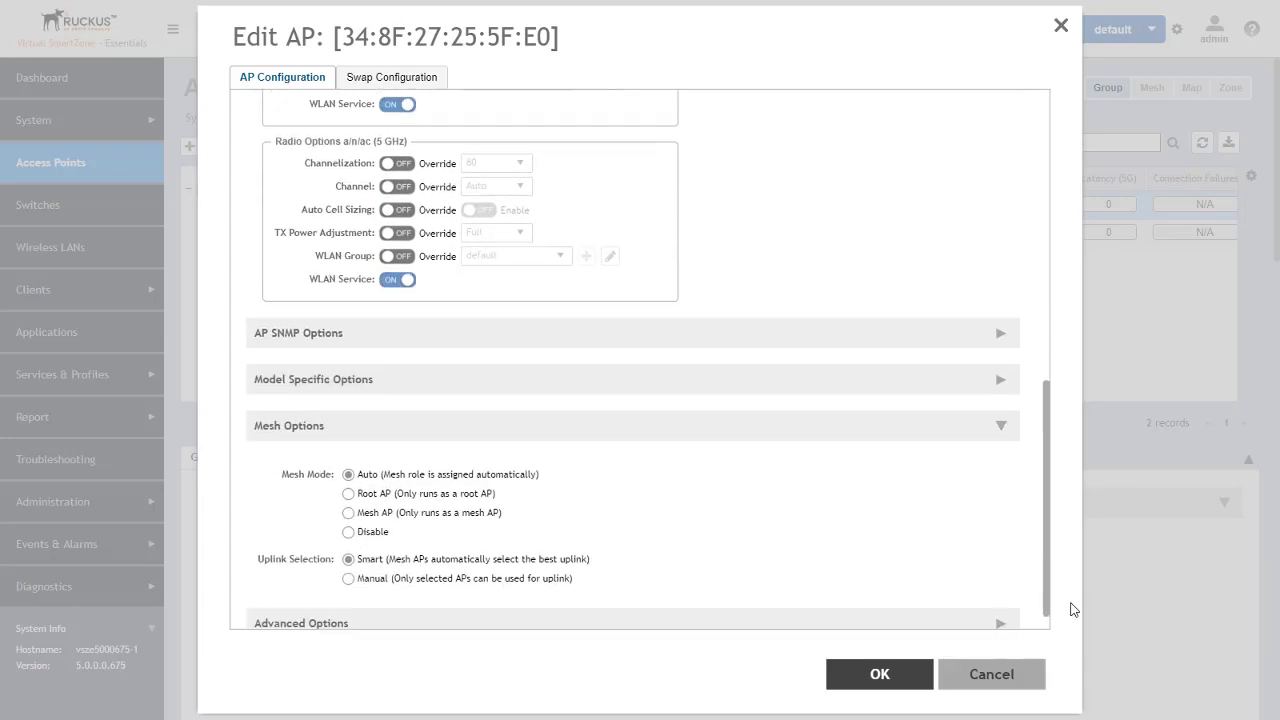
click(1000, 607)
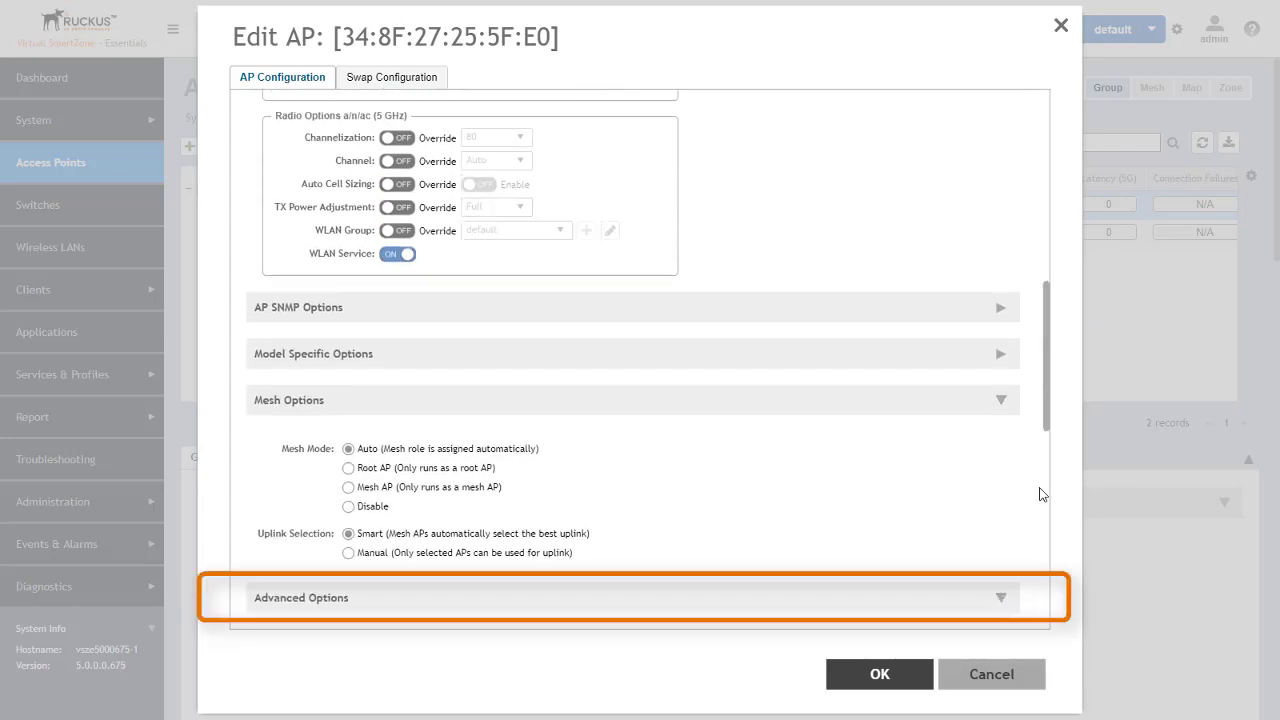
drag(1046, 390, 1057, 606)
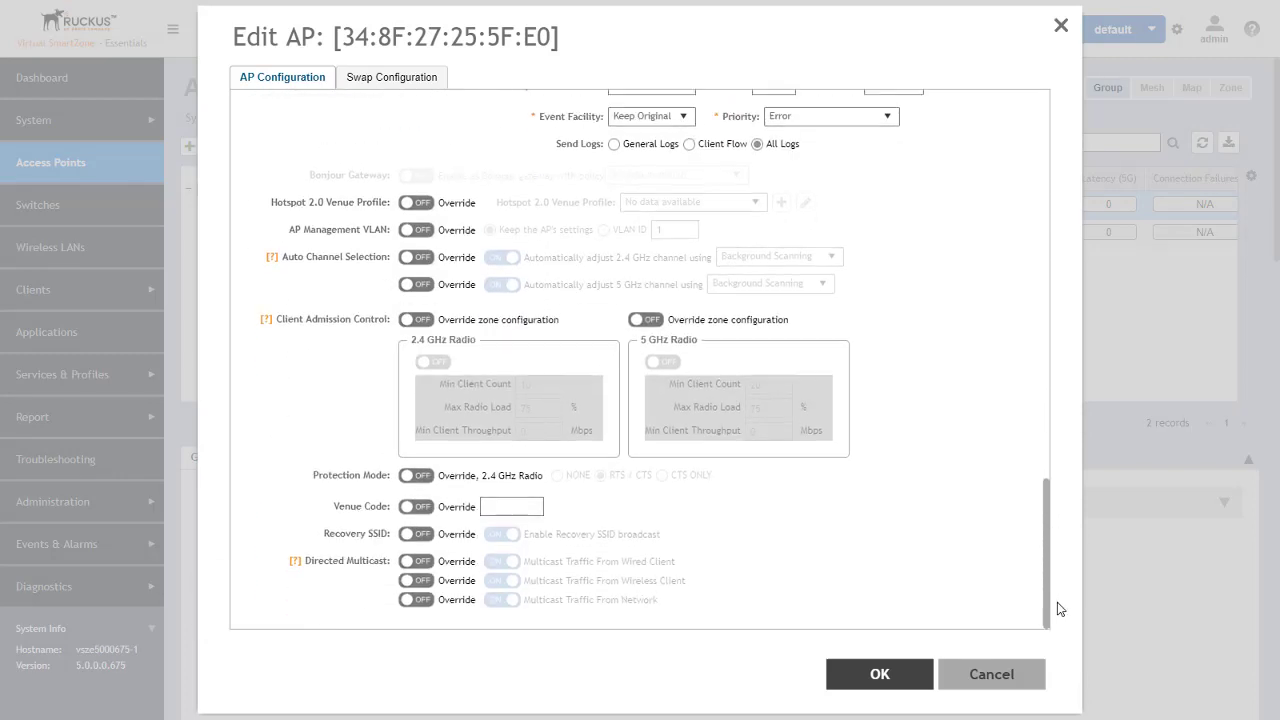
click(418, 535)
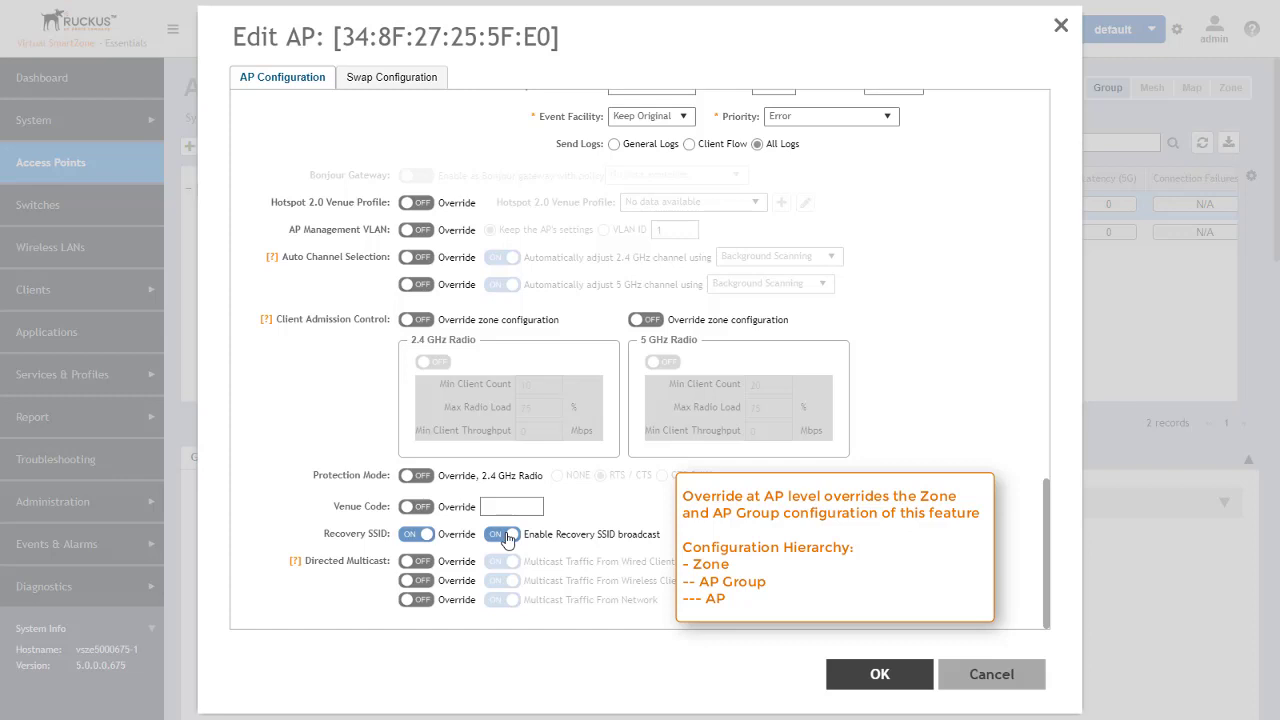
click(505, 535)
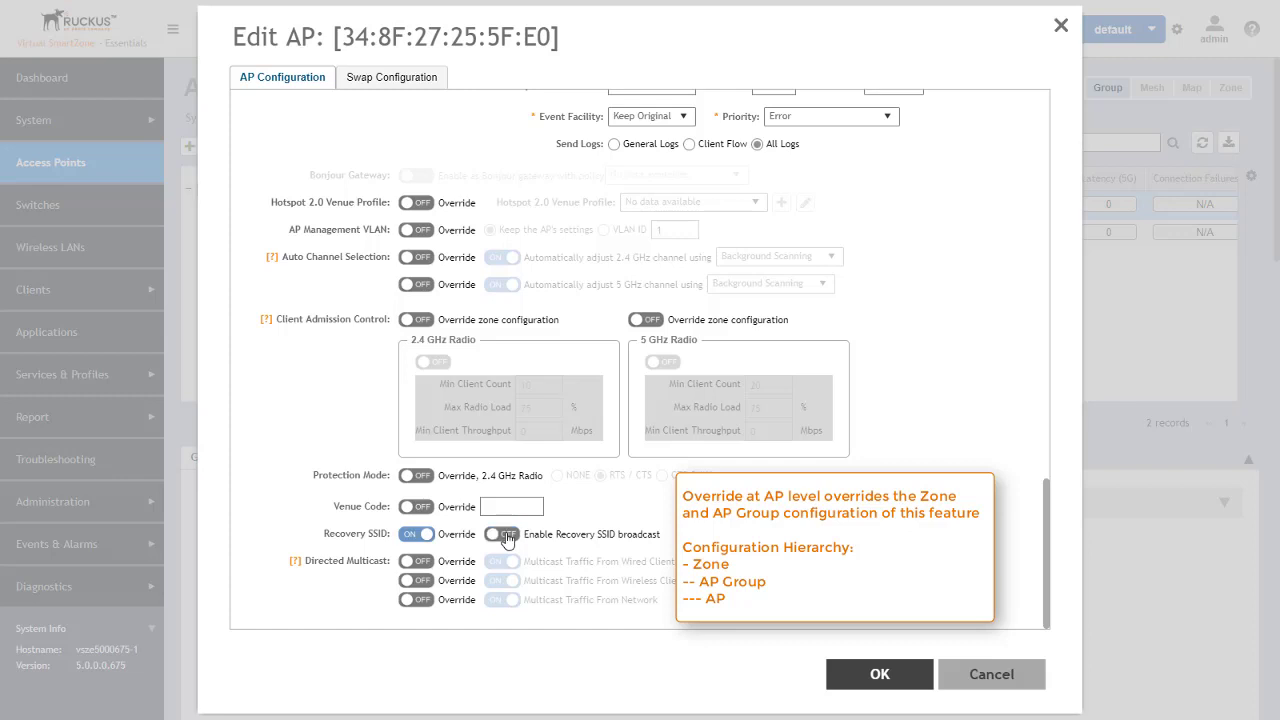